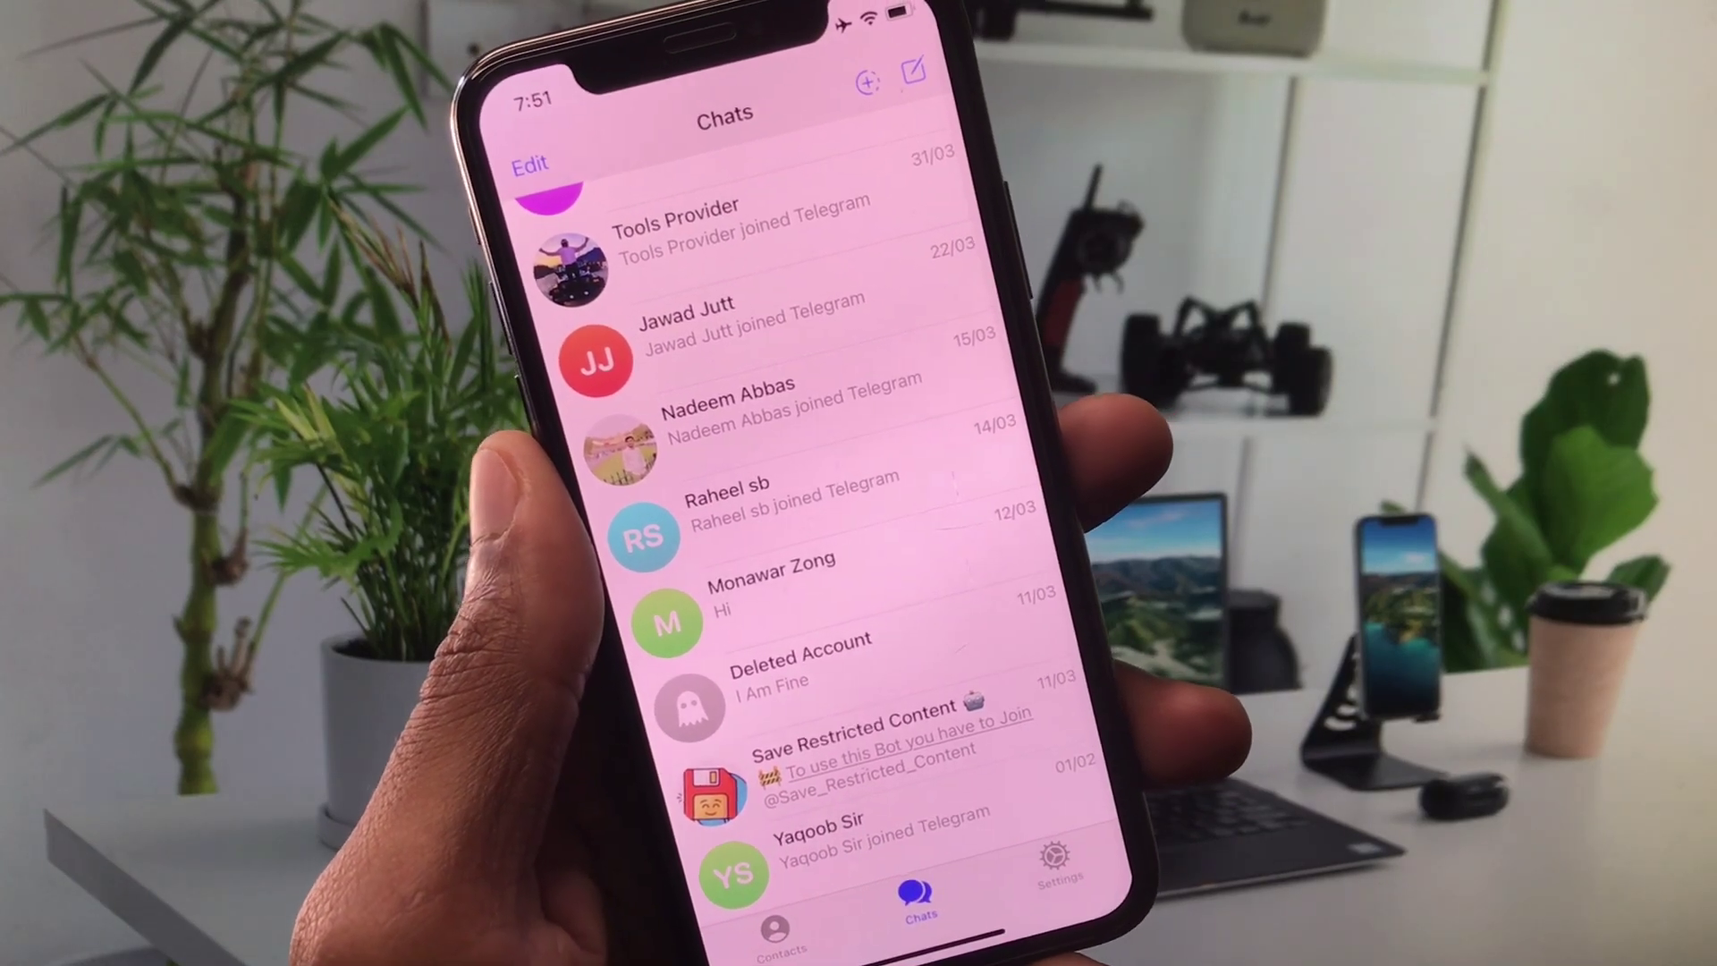
scroll(833, 563, up, 5)
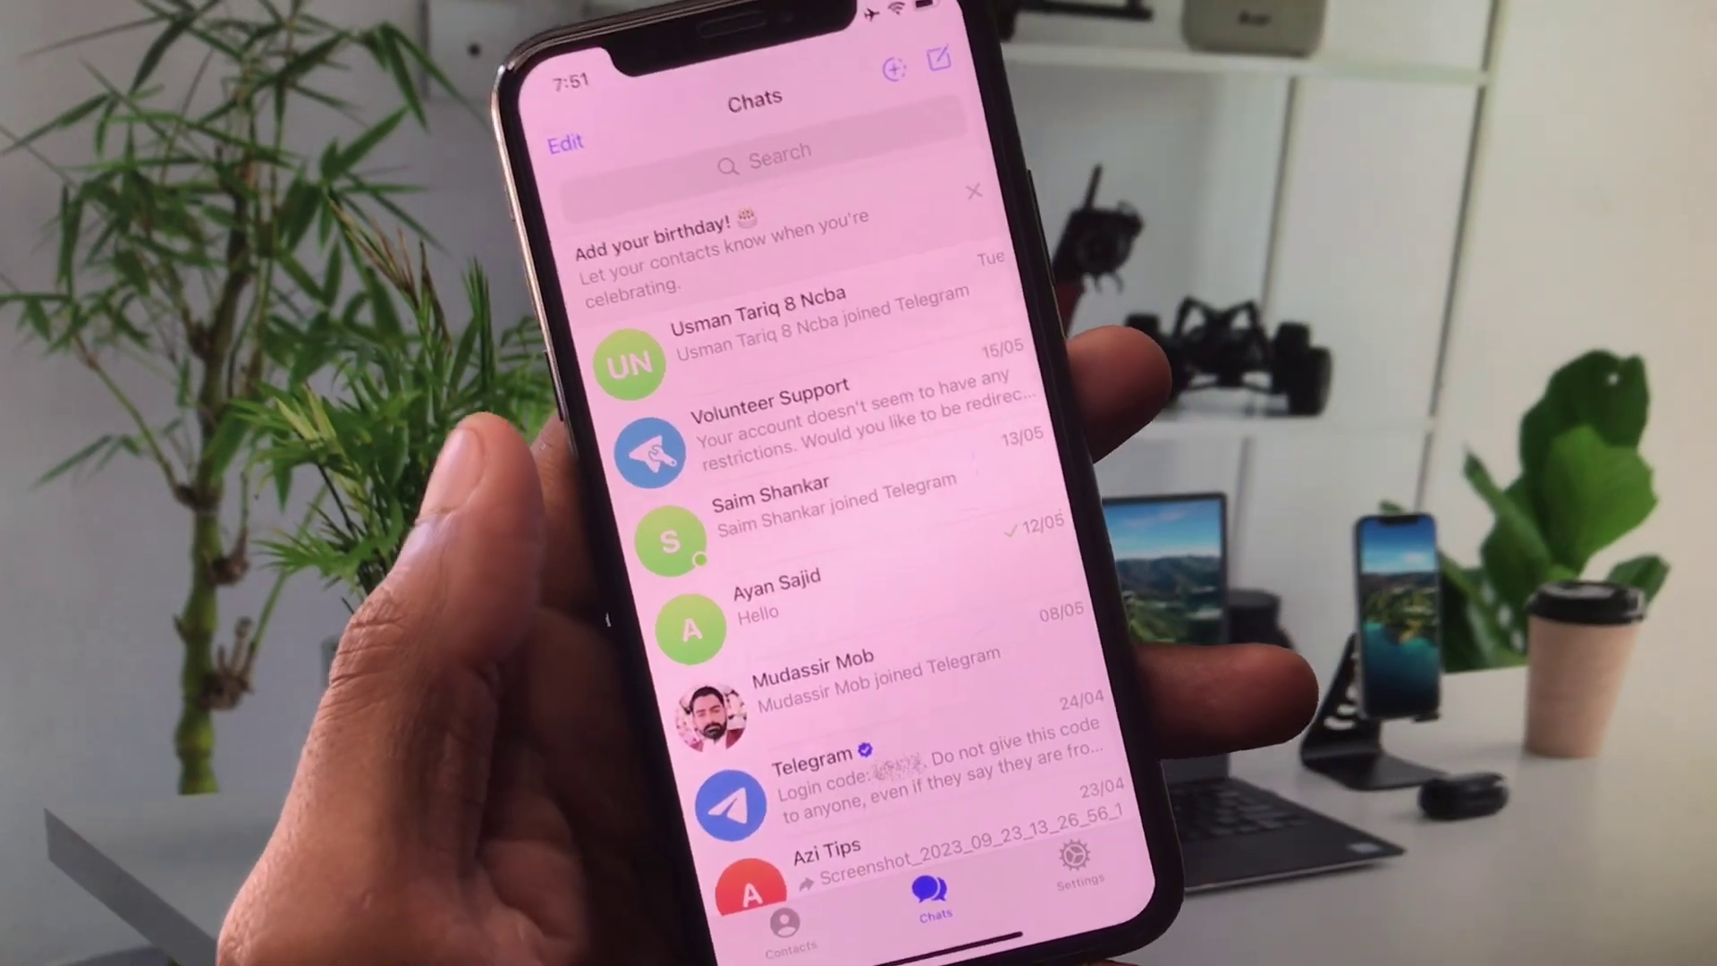
scroll(805, 537, down, 5)
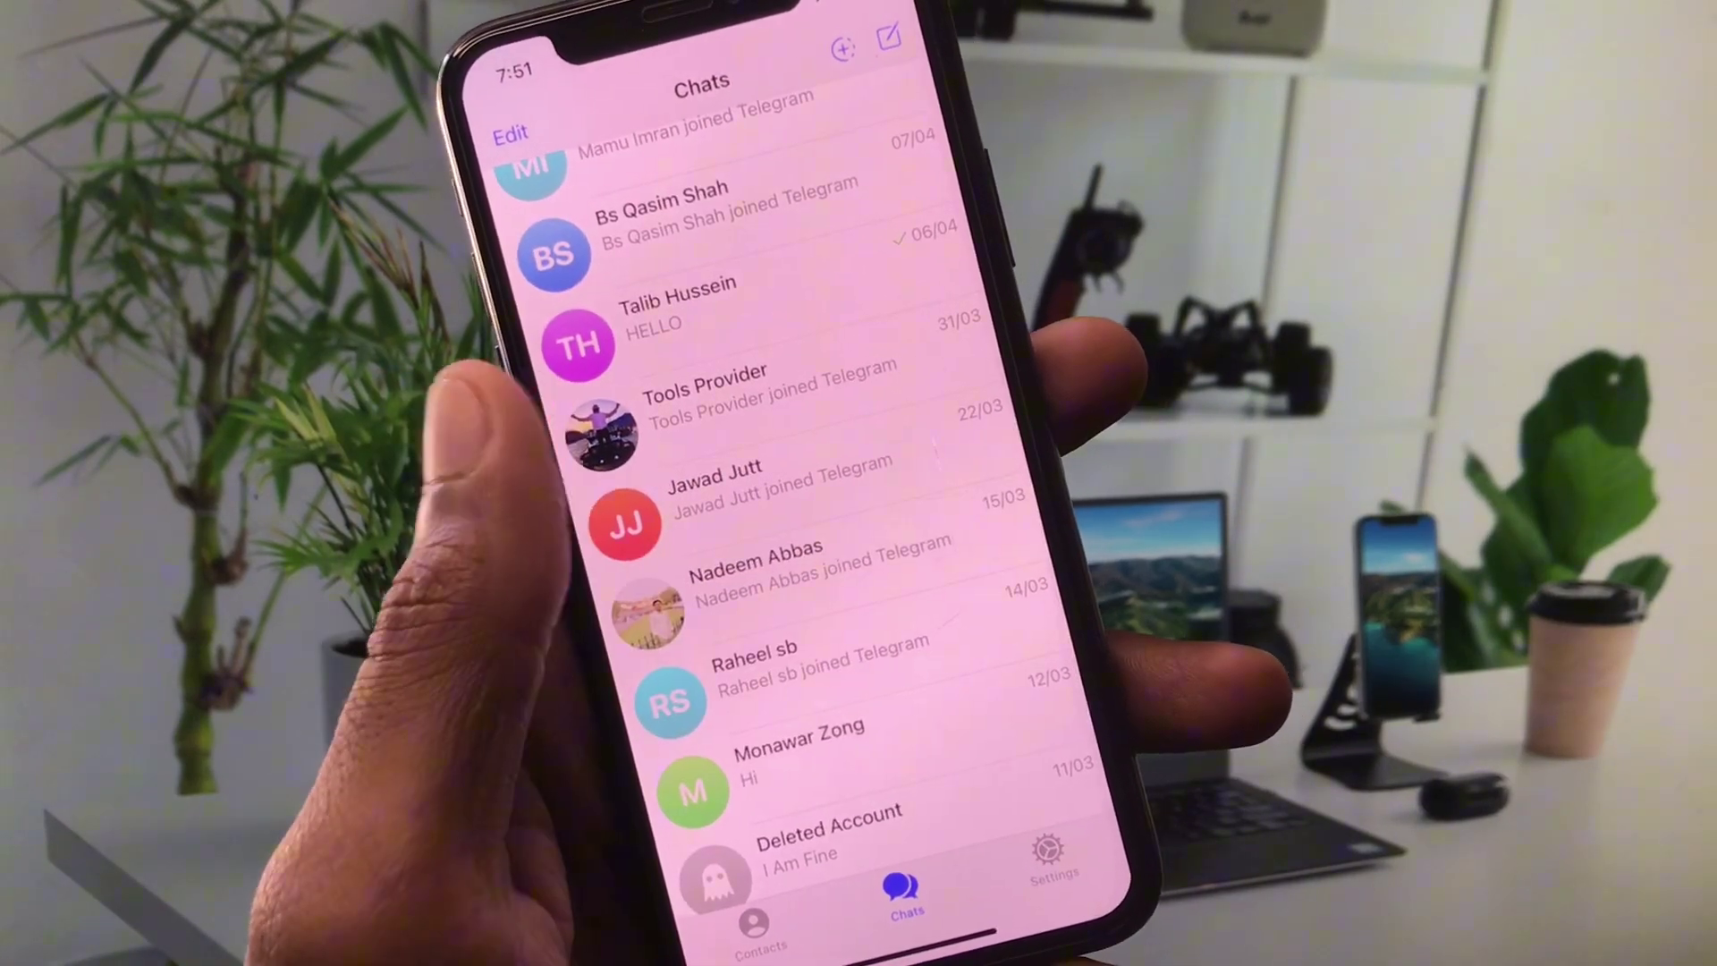
scroll(805, 536, up, 5)
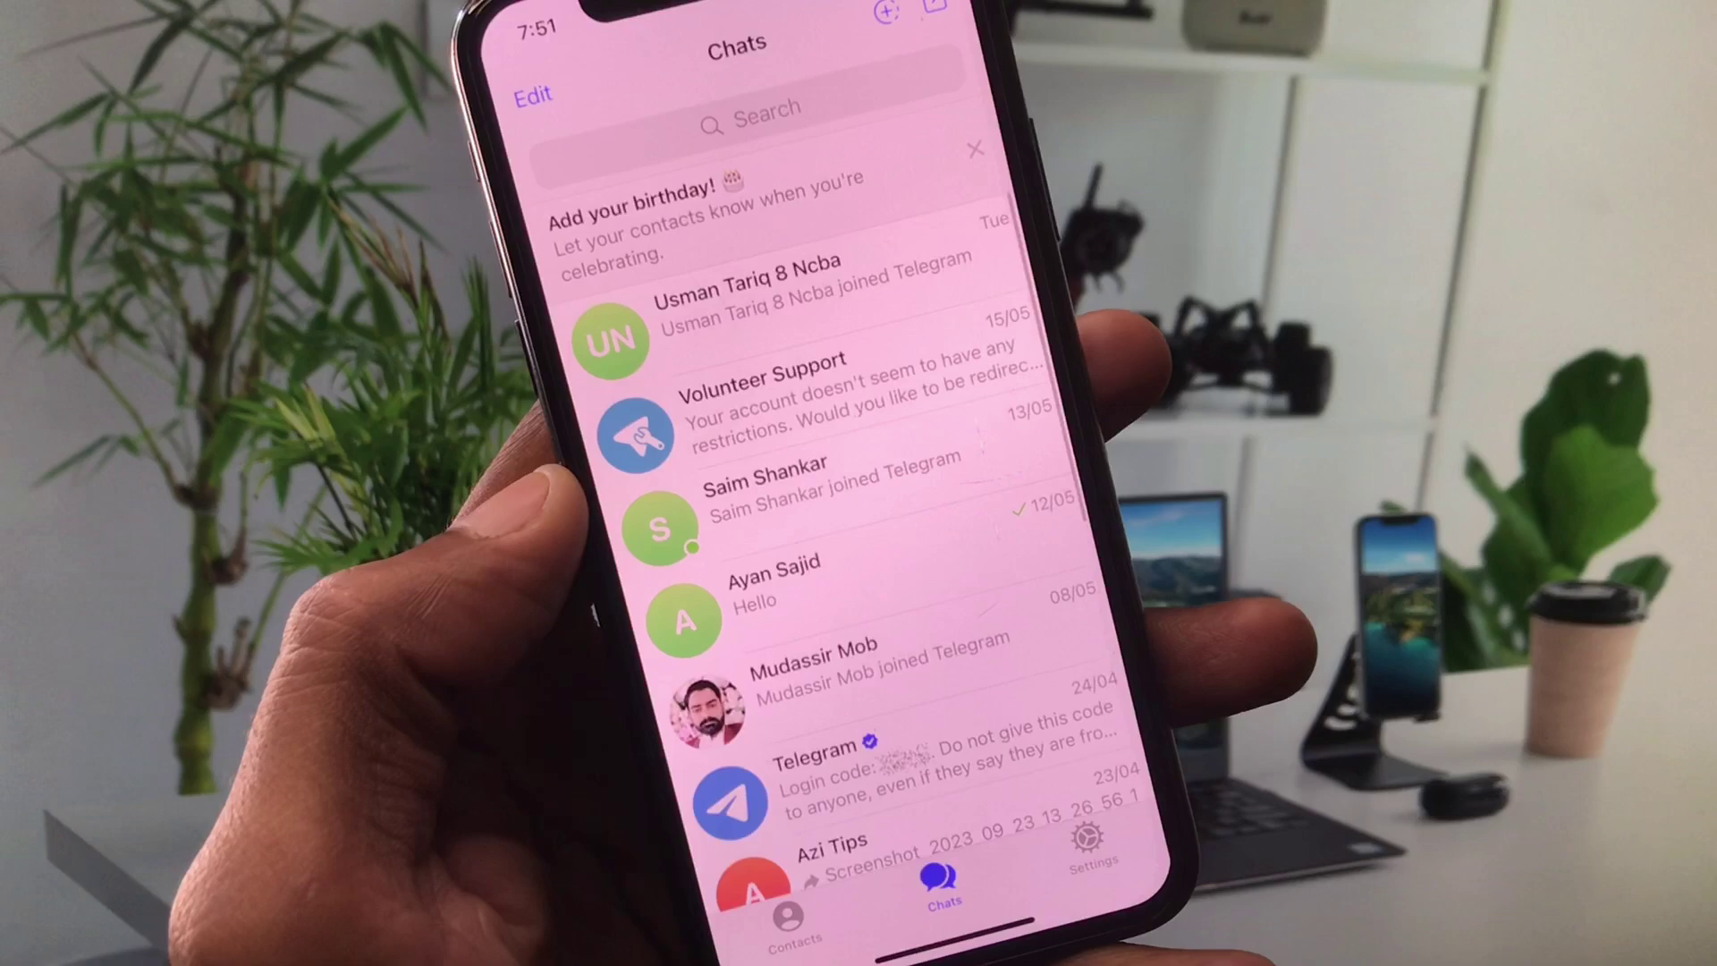